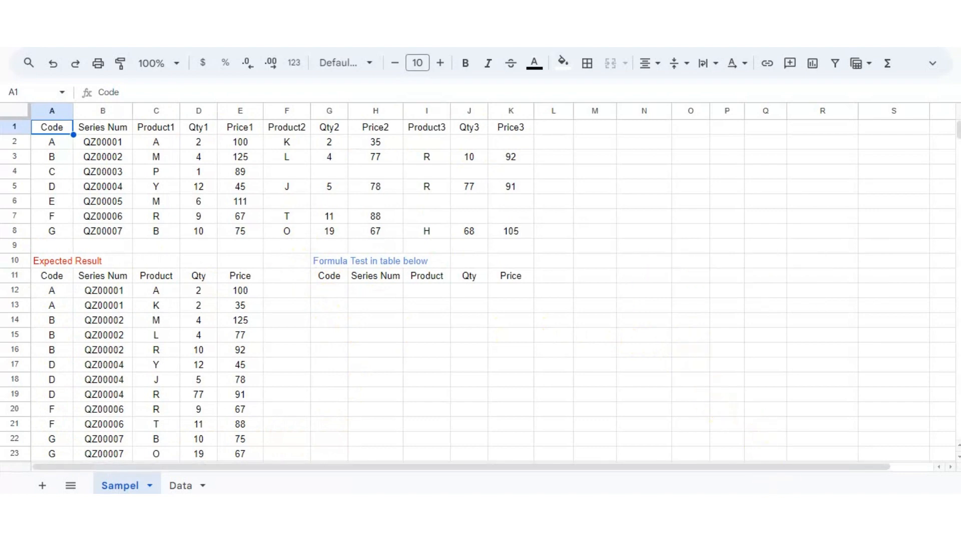
Switch to Notepad and read through the saved Solution #1 formula from the internet.
key("alt+Tab")
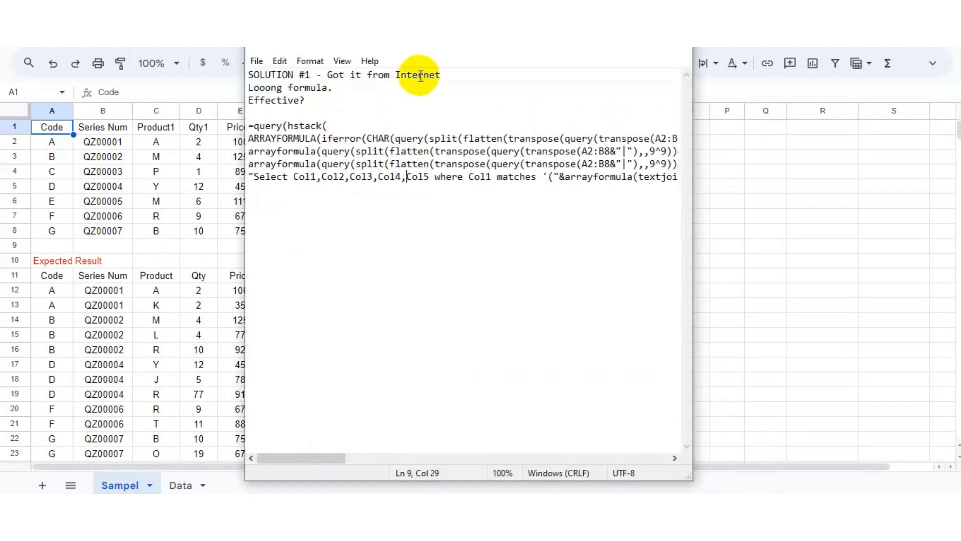
left_click_drag(249, 75, 440, 79)
left_click(444, 79)
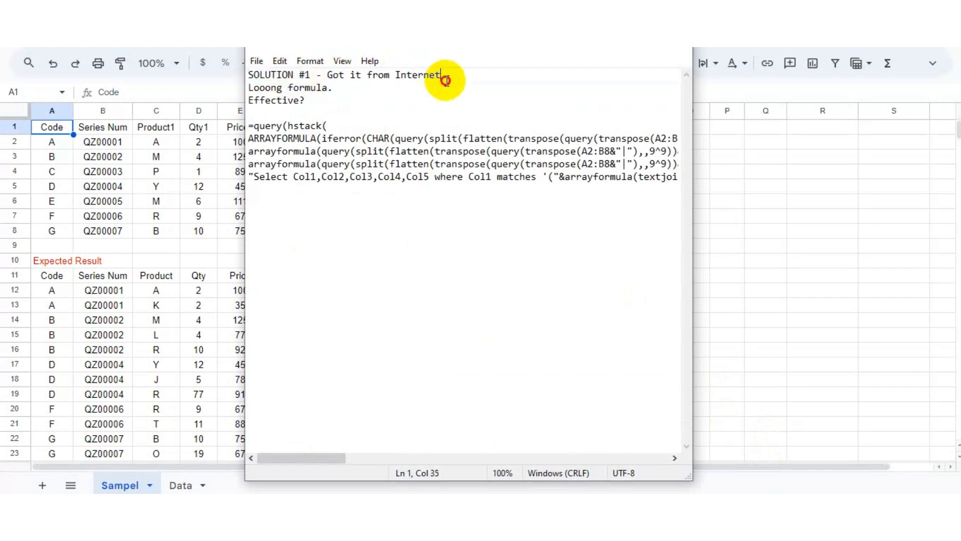
left_click(449, 97)
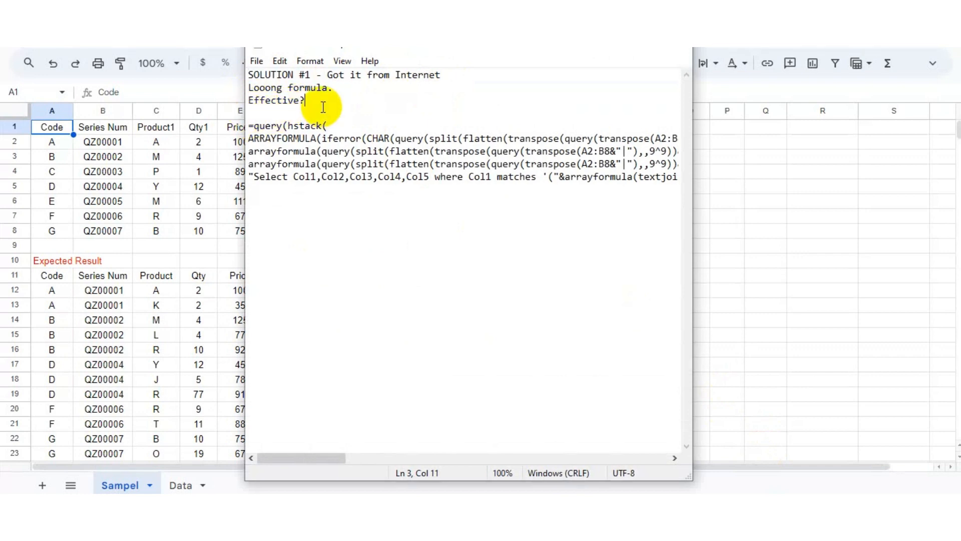
left_click_drag(333, 458, 656, 457)
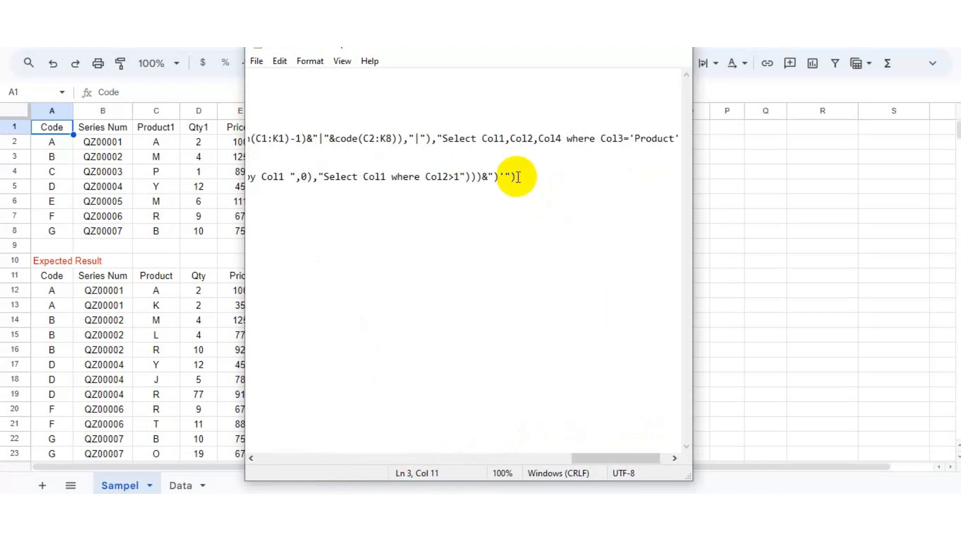
Copy the full multi-line query formula from Notepad and return to the spreadsheet.
left_click_drag(518, 177, 253, 126)
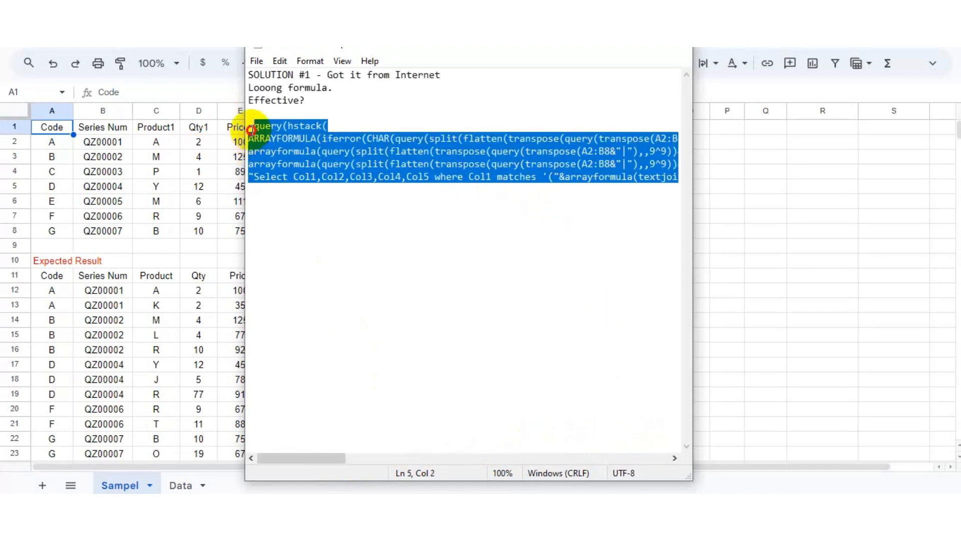
right_click(281, 137)
left_click(333, 181)
left_click(758, 203)
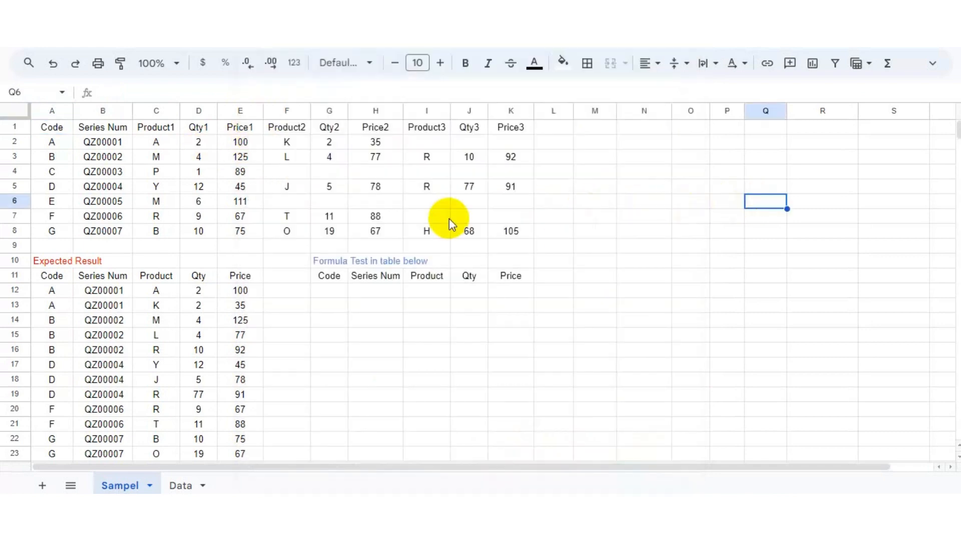
Paste the copied query formula into G12 under the Formula Test heading and enter it.
left_click(331, 289)
type("=")
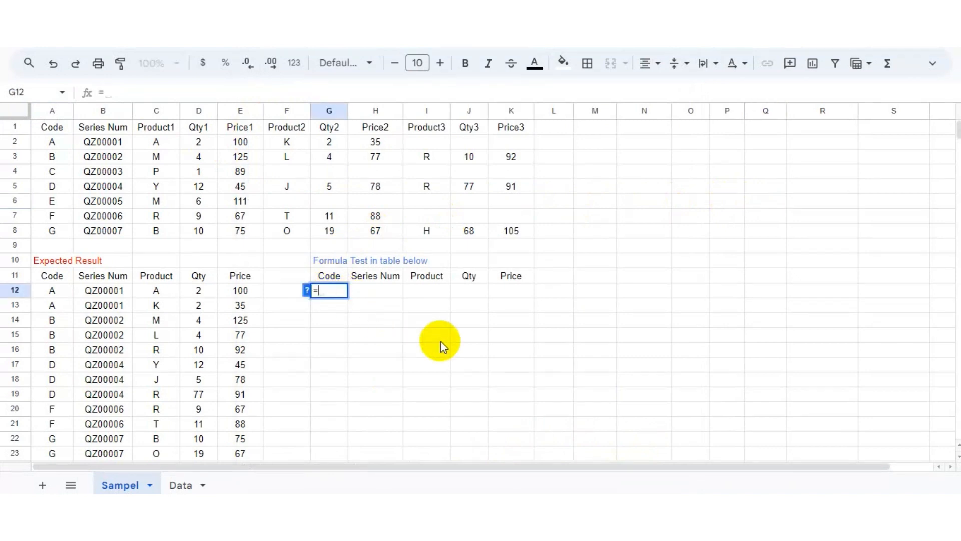
key("ctrl+v")
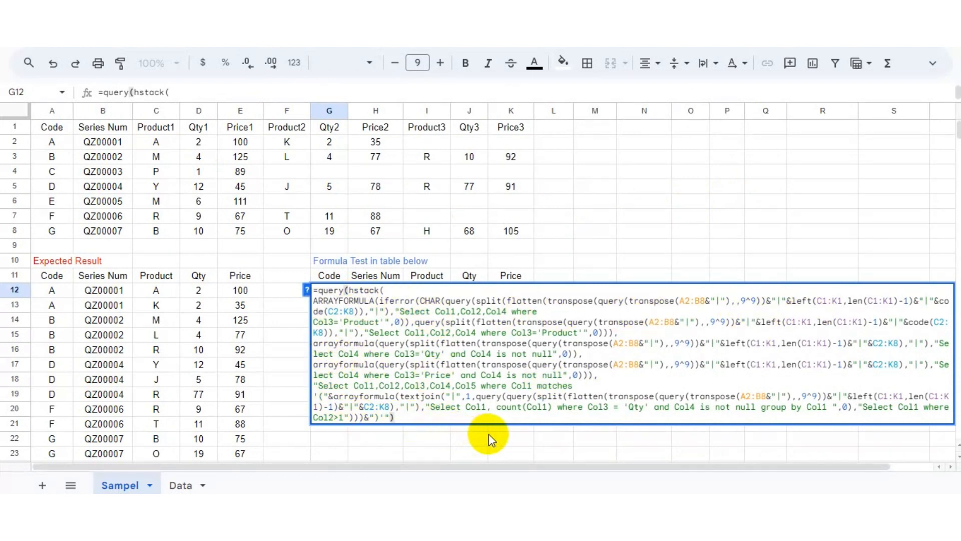
key("Return")
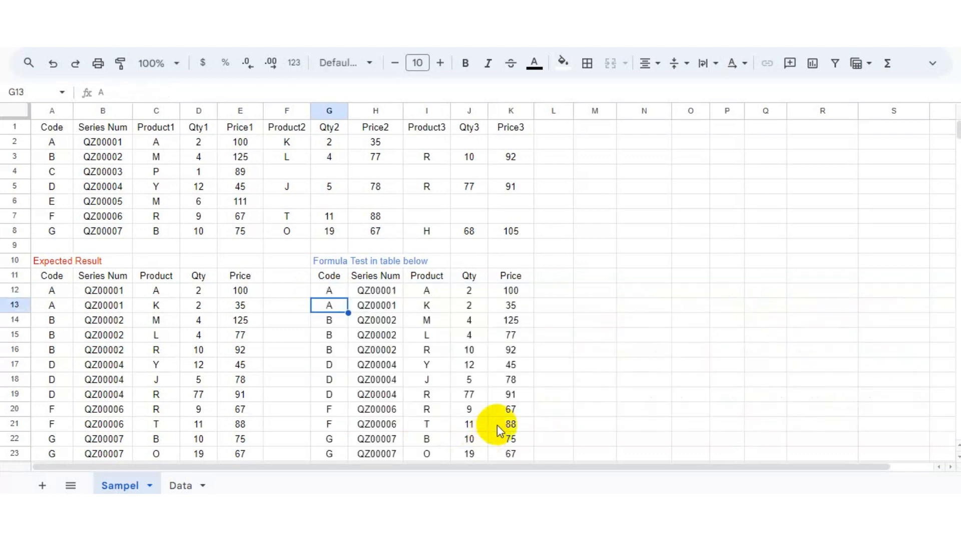
Enter the check formula =G12=A12 in M12 and fill it across M12:Q23 to compare with the expected result.
left_click(335, 289)
left_click(54, 303)
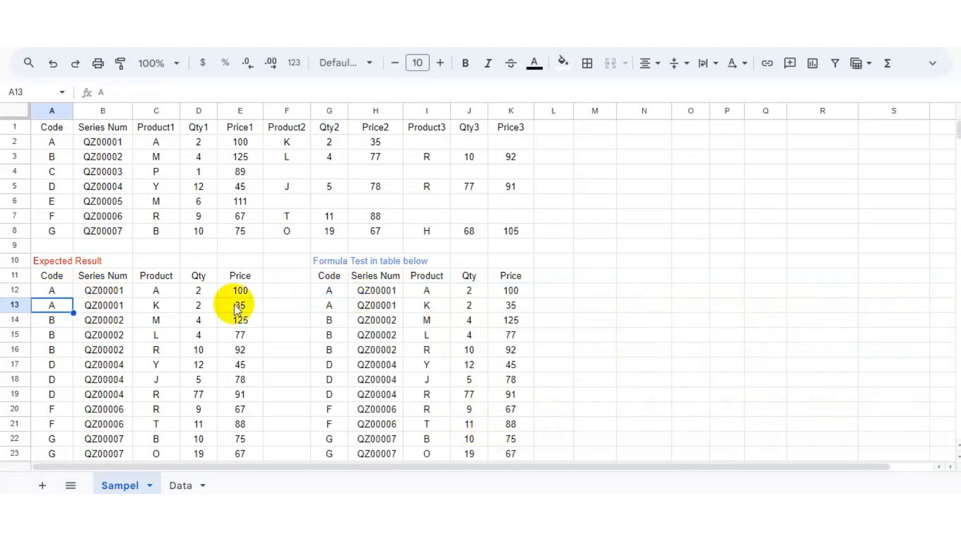
left_click(368, 306)
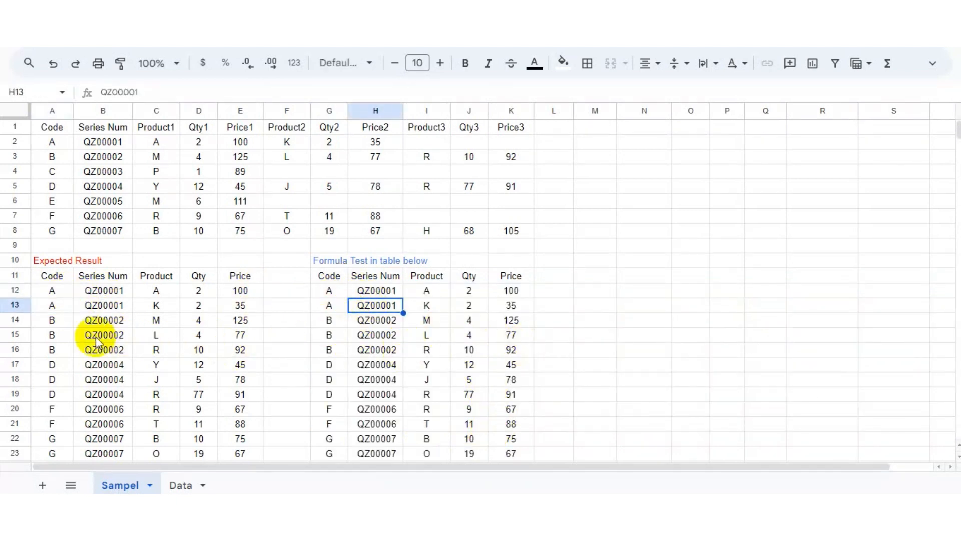
left_click(584, 290)
type("=")
key("Left")
key("Left")
key("Left")
key("Left")
key("Left")
key("Left")
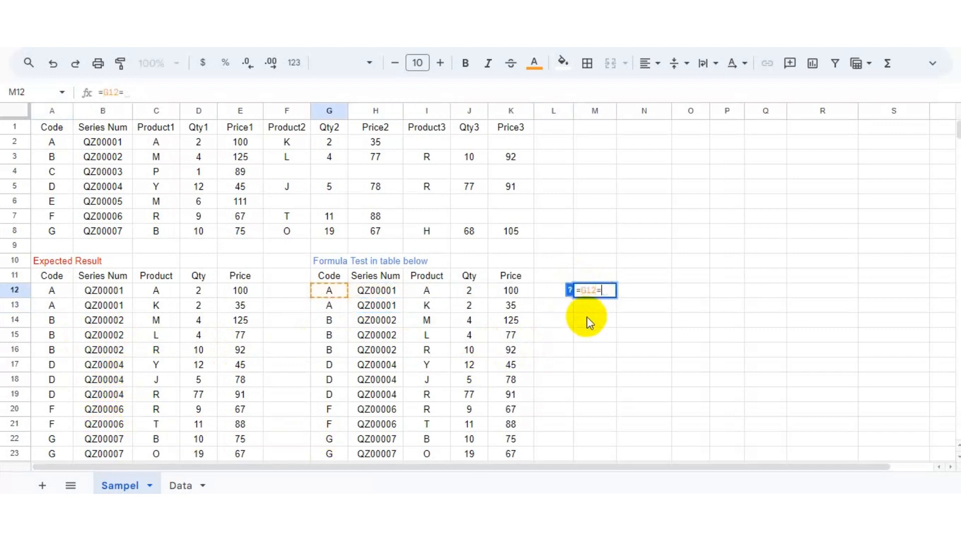
type("=")
key("Left")
key("Left")
key("Left")
key("Left")
key("Left")
key("Left")
key("Left")
key("Left")
key("Left")
key("Left")
key("Left")
key("ctrl+Return")
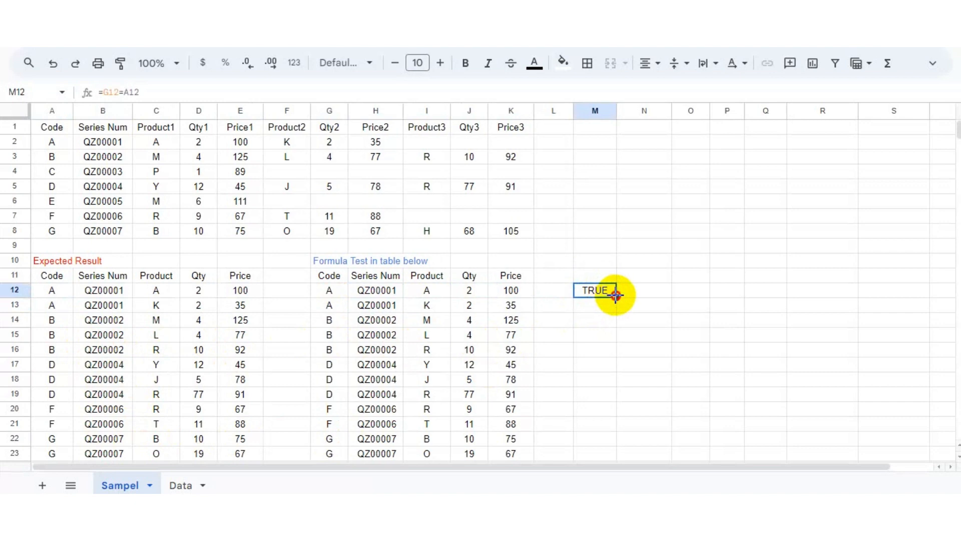
left_click_drag(616, 295, 777, 449)
Inspect the G12 formula and compare result cells against the expected table.
left_click(331, 293)
left_click(70, 295)
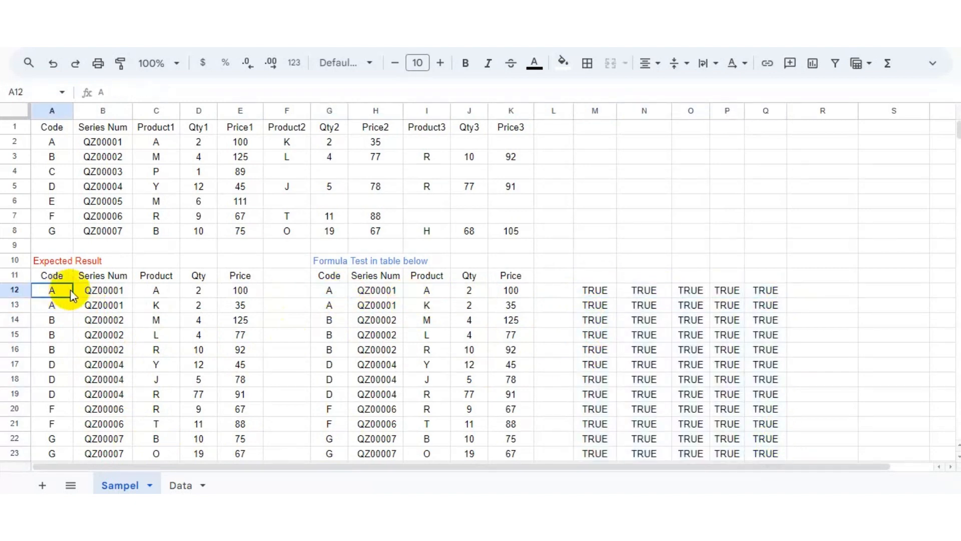
left_click(371, 309)
left_click(108, 326)
left_click(796, 276)
double_click(329, 294)
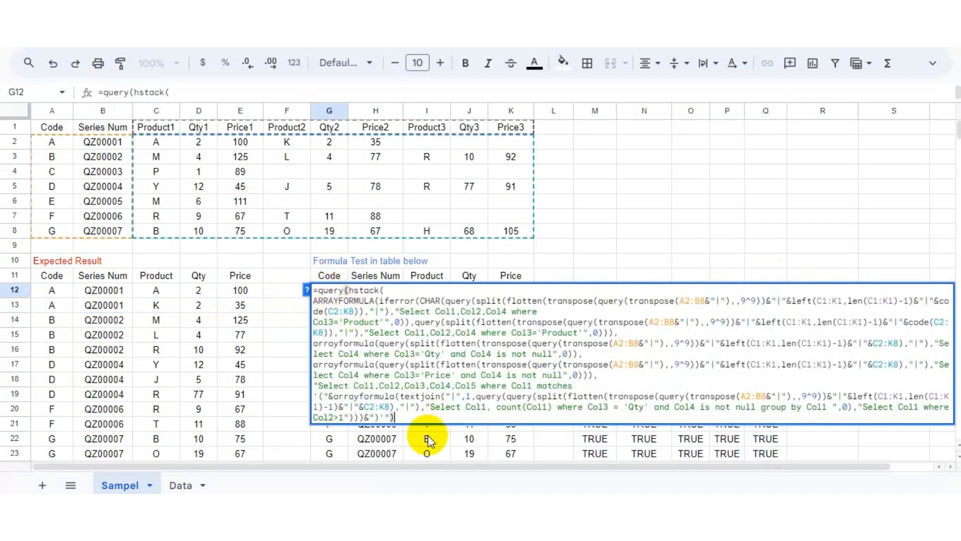
left_click_drag(438, 466, 459, 467)
left_click(375, 456)
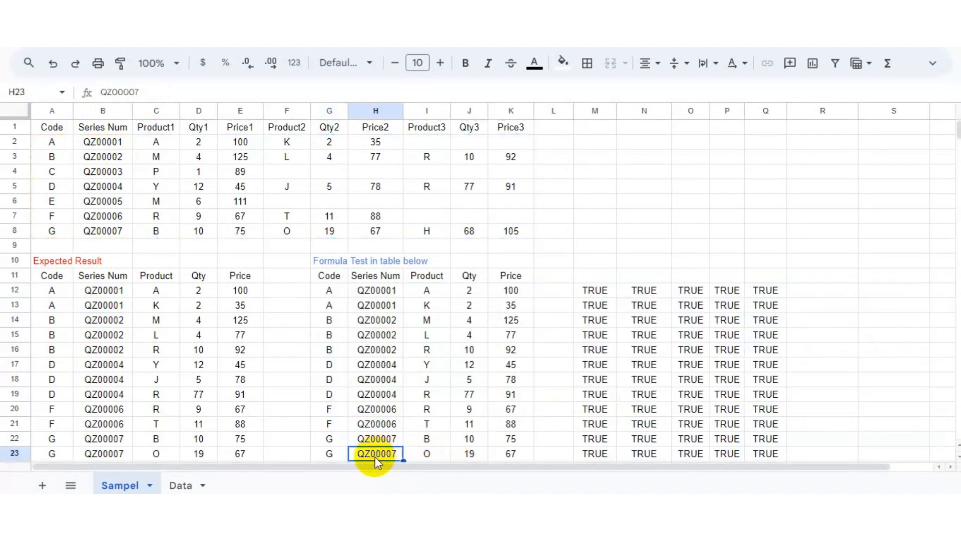
left_click(332, 280)
double_click(332, 291)
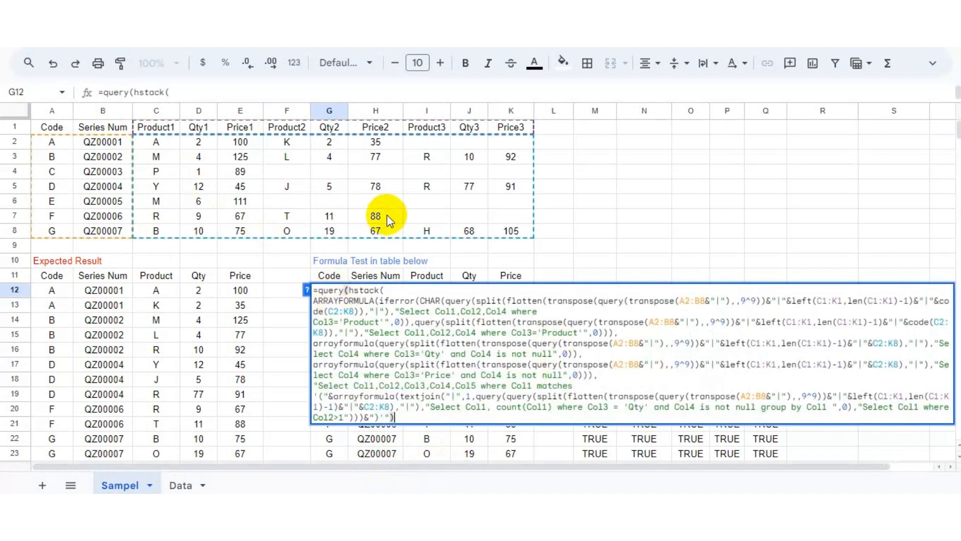
key("Return")
Examine the product values in the formula results and in the source table above.
left_click(429, 291)
left_click(435, 364)
left_click(438, 394)
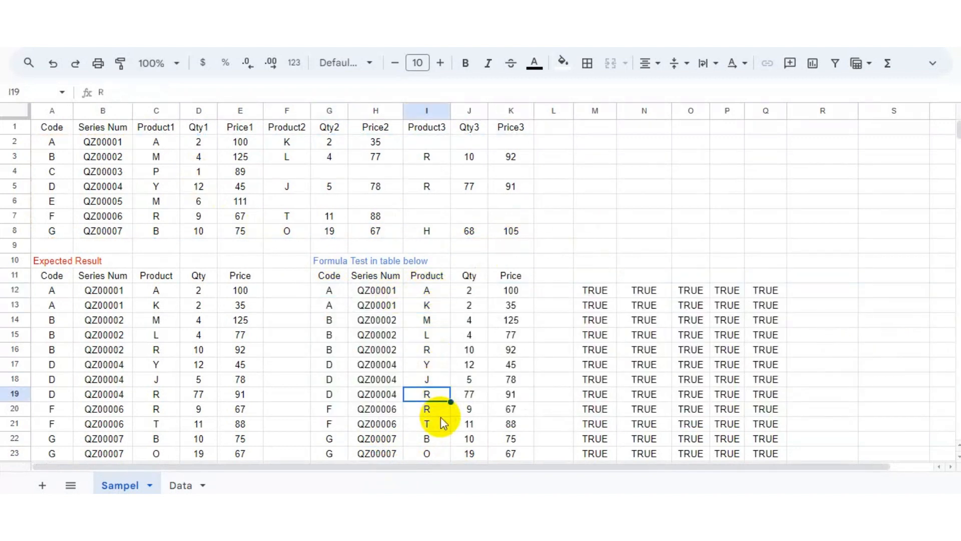
left_click(440, 419)
left_click(433, 291)
left_click(163, 145)
left_click(164, 158)
left_click(157, 201)
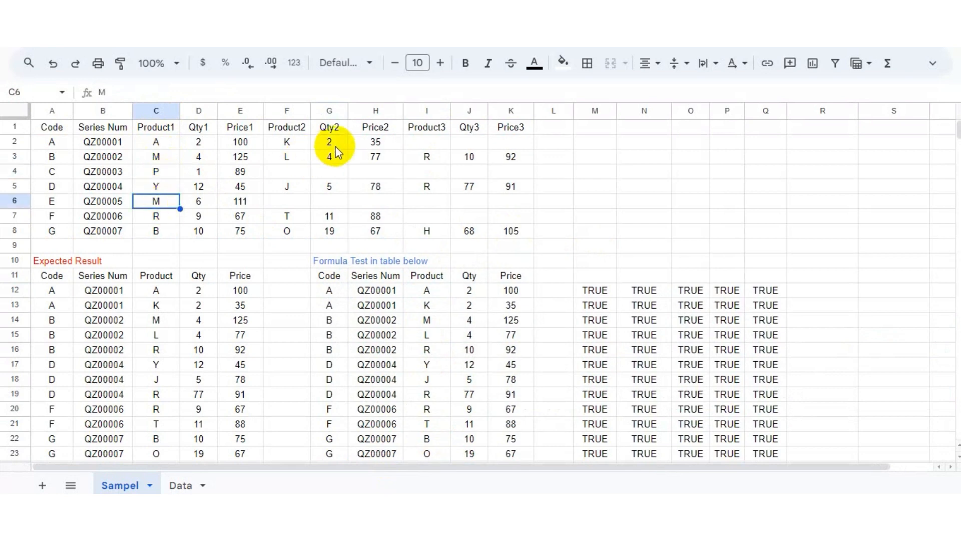
left_click(287, 144)
left_click(552, 203)
Browse the product codes and columns on the Data sheet.
left_click(180, 485)
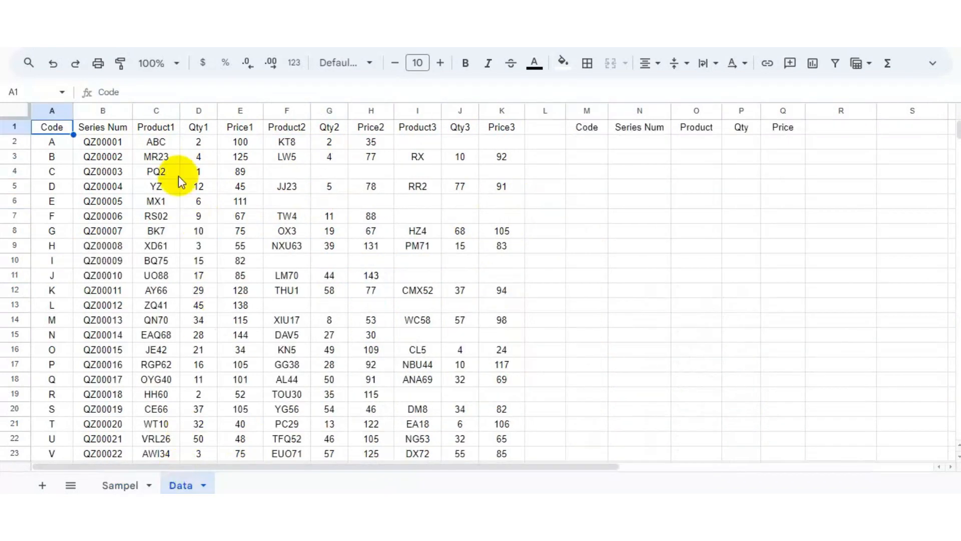
left_click(156, 170)
left_click(156, 141)
left_click(285, 143)
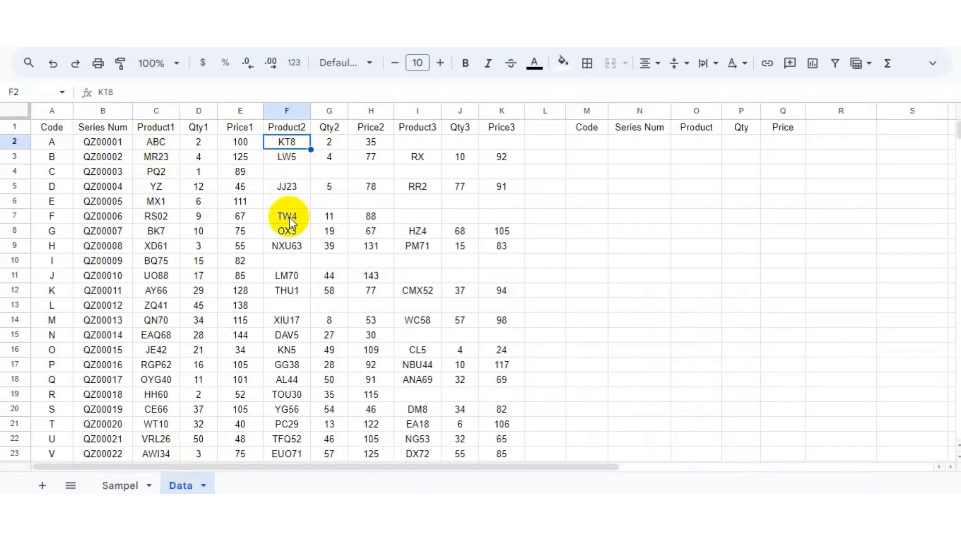
left_click(288, 230)
left_click(417, 231)
left_click(417, 290)
left_click(156, 305)
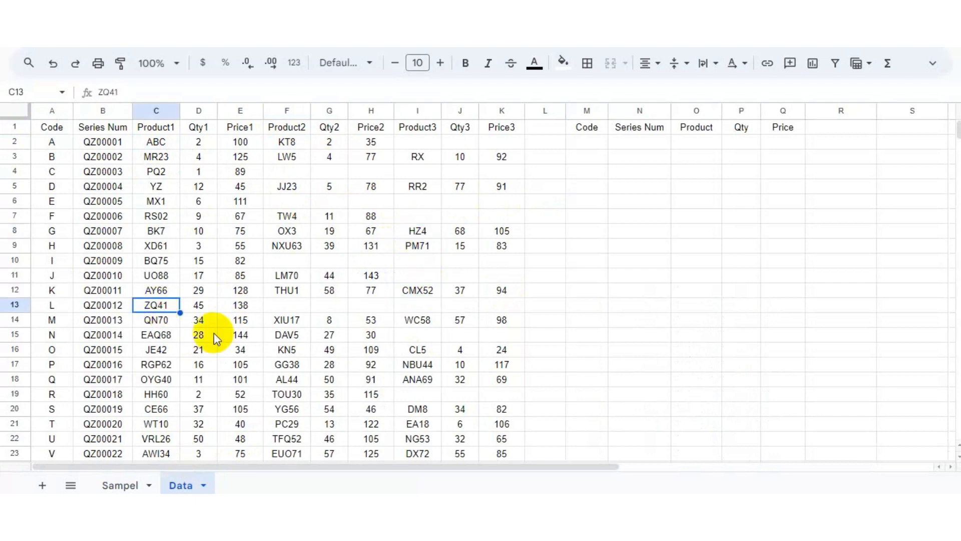
left_click(164, 144)
left_click(126, 484)
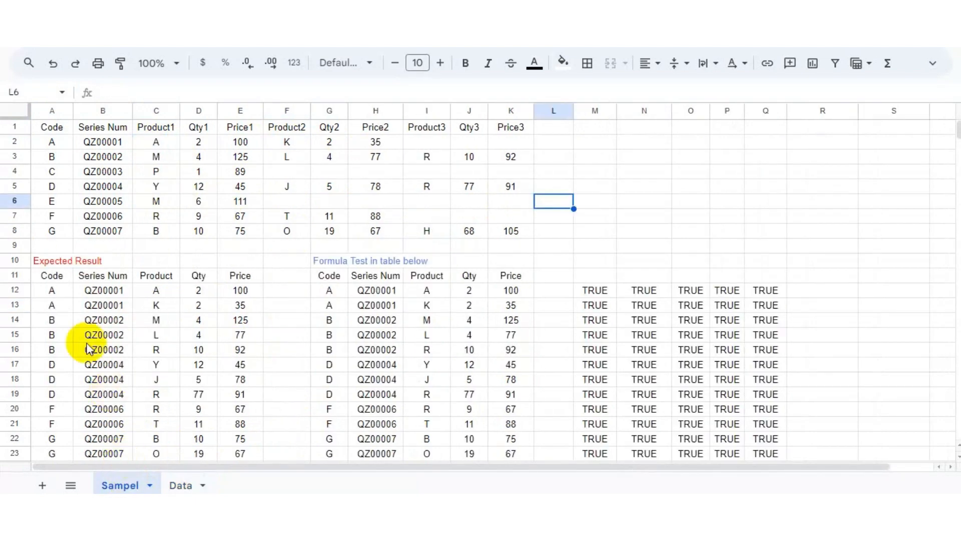
left_click(178, 482)
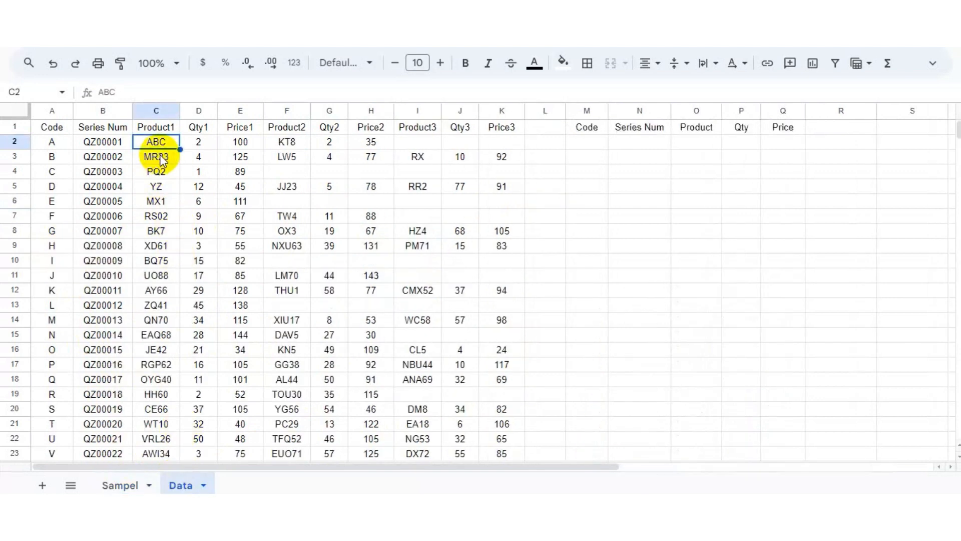
Copy the Product1 codes C2:C8 from the Data sheet into C2:C8 of the Sampel sheet.
left_click_drag(164, 146, 165, 234)
key("ctrl+c")
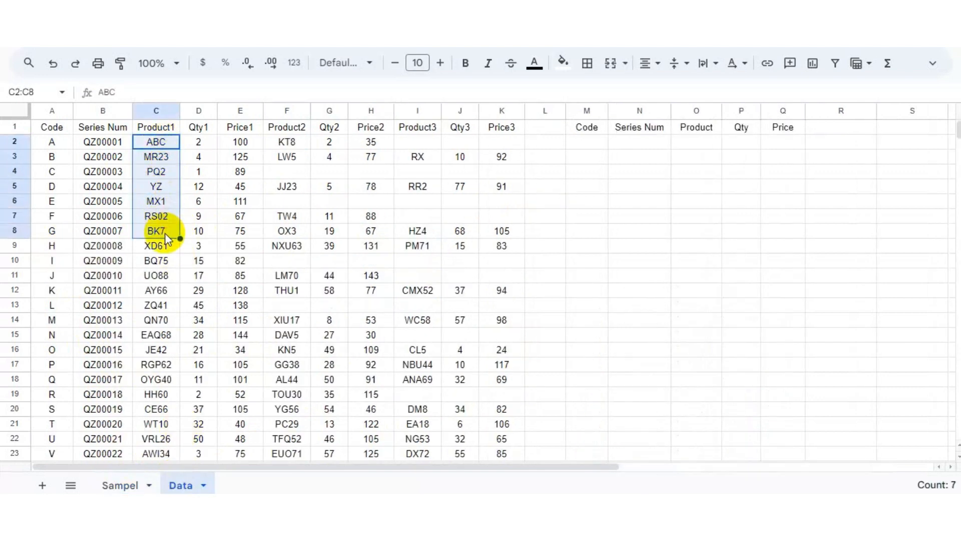
left_click(126, 483)
left_click(159, 144)
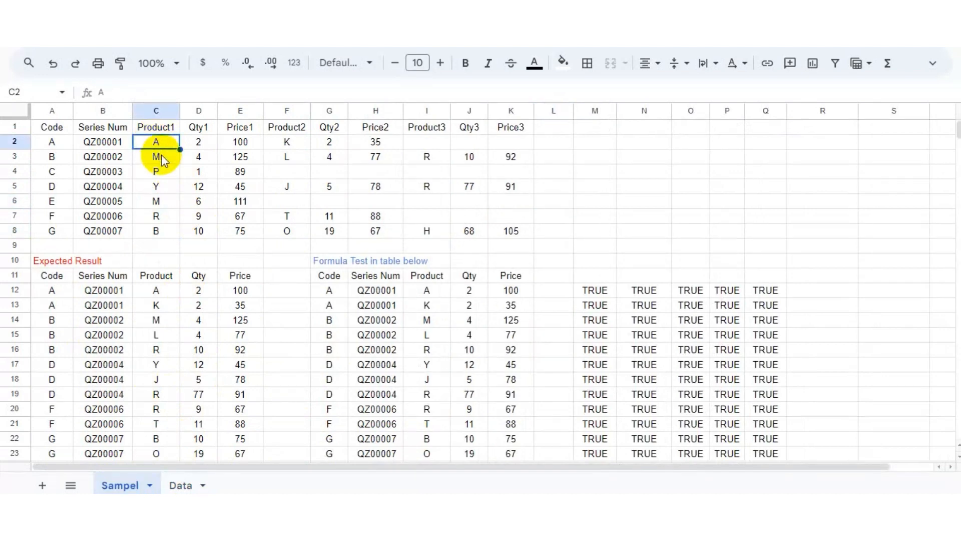
key("ctrl+v")
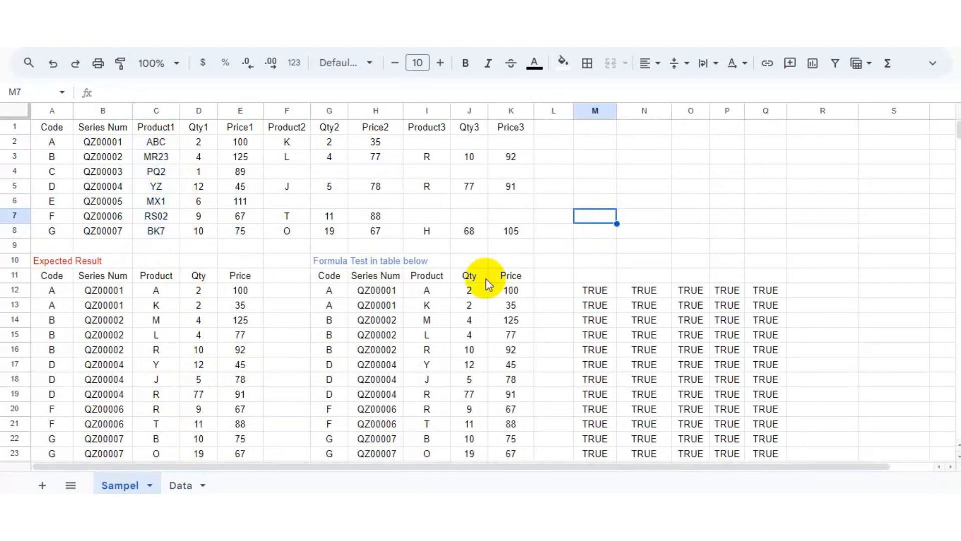
Examine the Product column of the formula results.
left_click(437, 294)
left_click(432, 306)
left_click(429, 334)
left_click(427, 346)
left_click(432, 290)
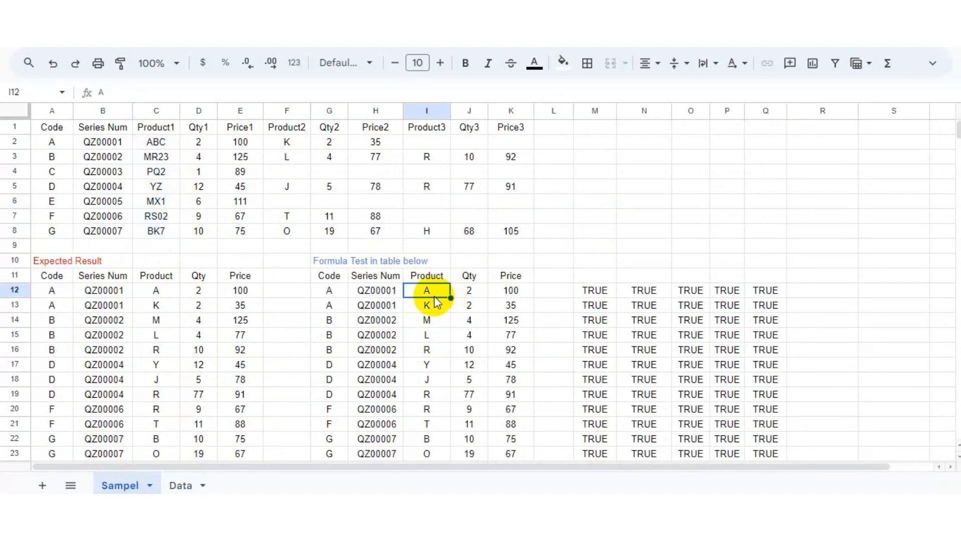
Copy F1:K8 from the Data sheet and paste it over F1:K8 on the Sampel sheet.
left_click(180, 484)
left_click_drag(285, 130, 493, 236)
key("ctrl+c")
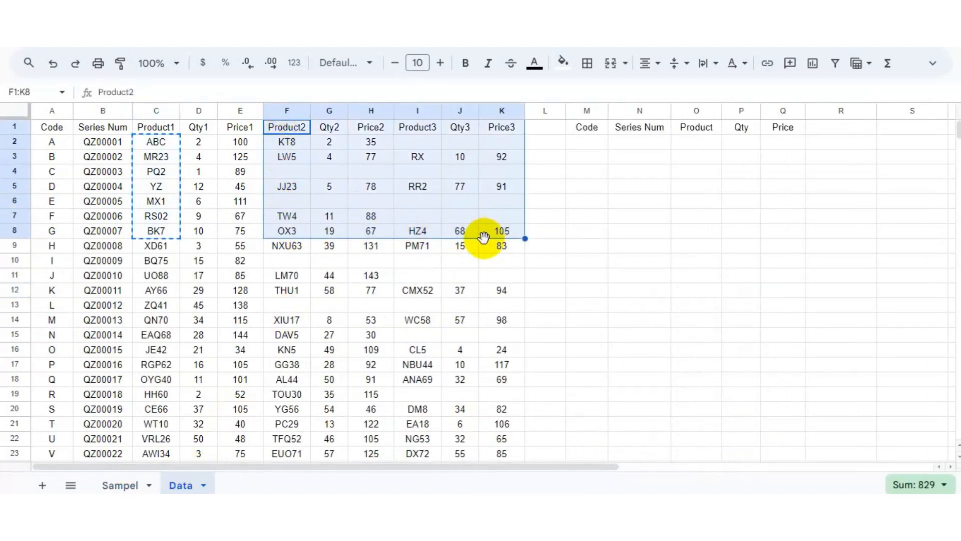
left_click(120, 484)
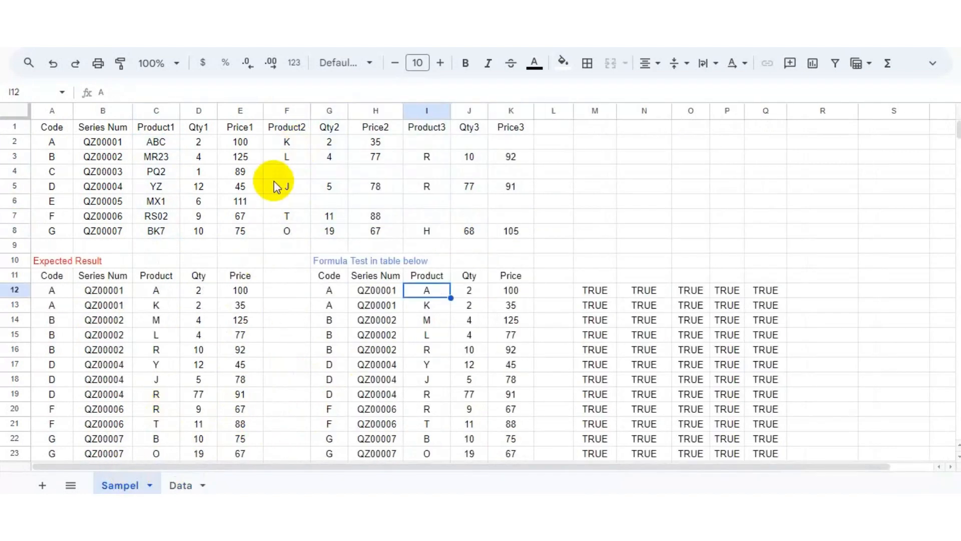
left_click(178, 482)
left_click(131, 484)
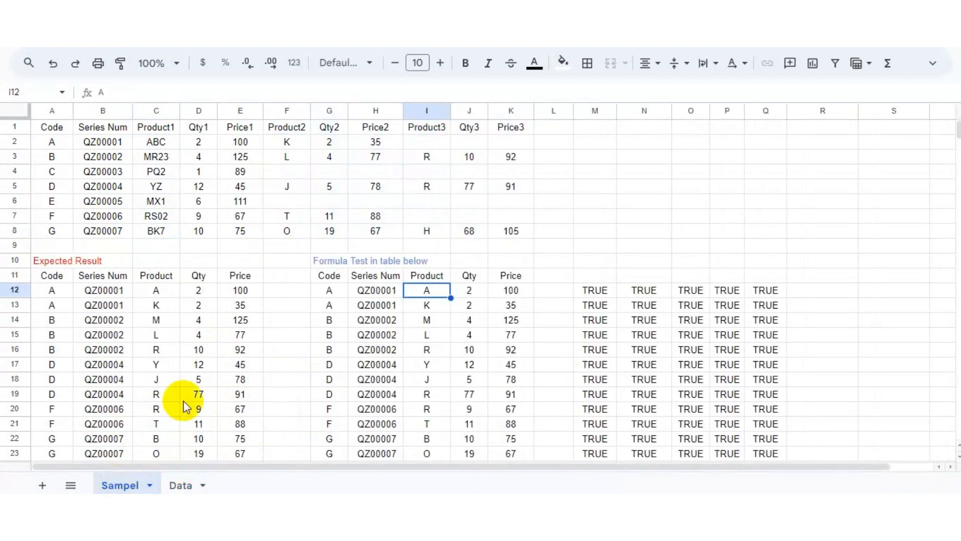
left_click(284, 129)
key("ctrl+v")
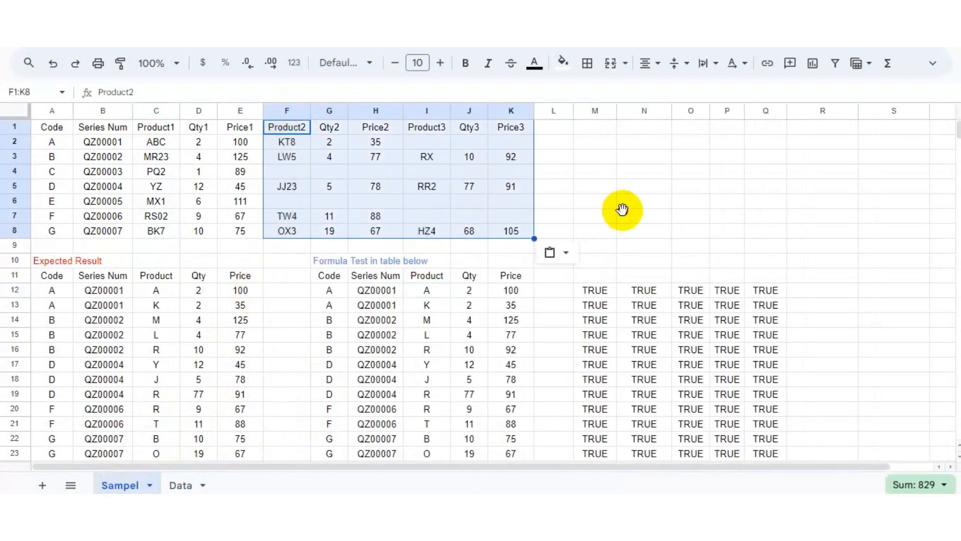
Review the formula results and the TRUE check columns down to the last row.
left_click(427, 384)
key("Down")
key("Down")
key("Down")
key("Down")
key("Down")
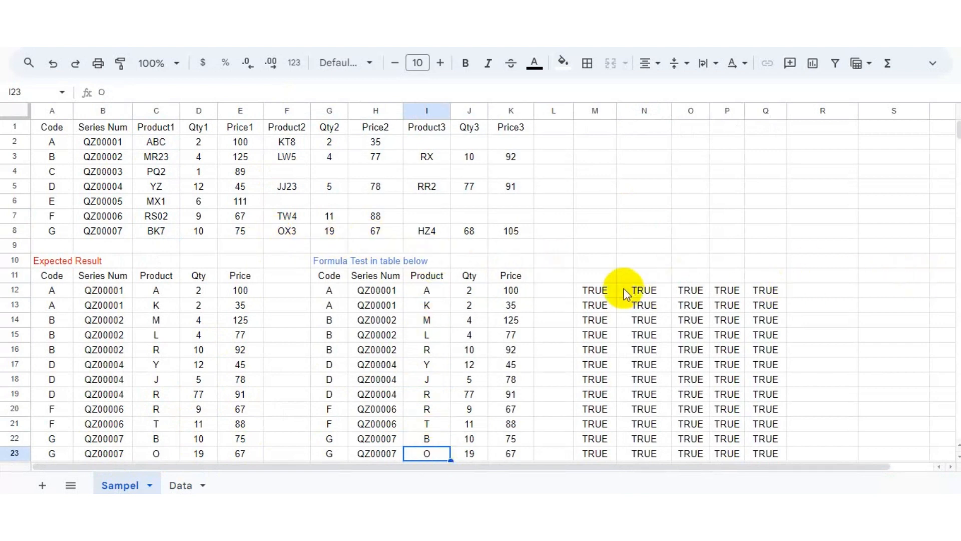
scroll(537, 263, "down", 5)
left_click_drag(591, 201, 784, 220)
left_click(701, 243)
left_click(415, 218)
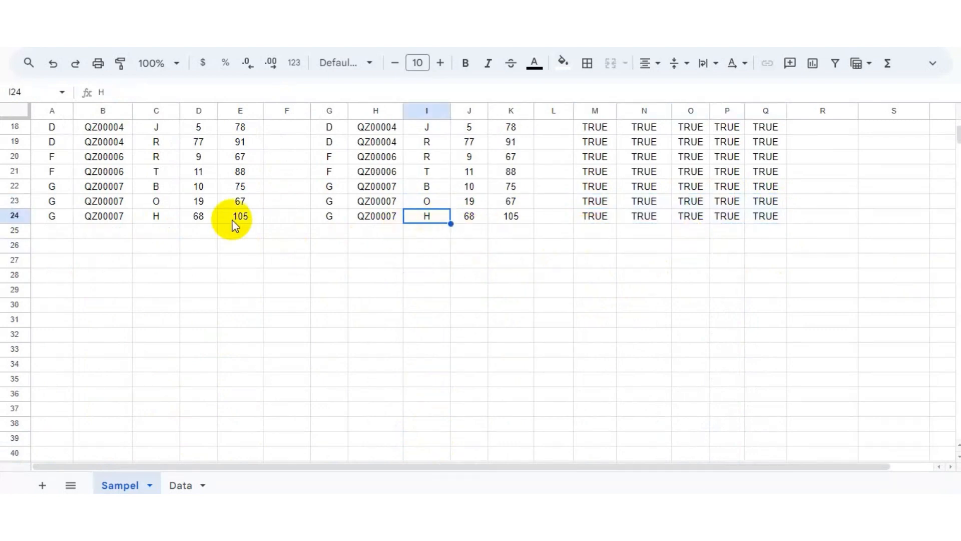
scroll(405, 221, "up", 6)
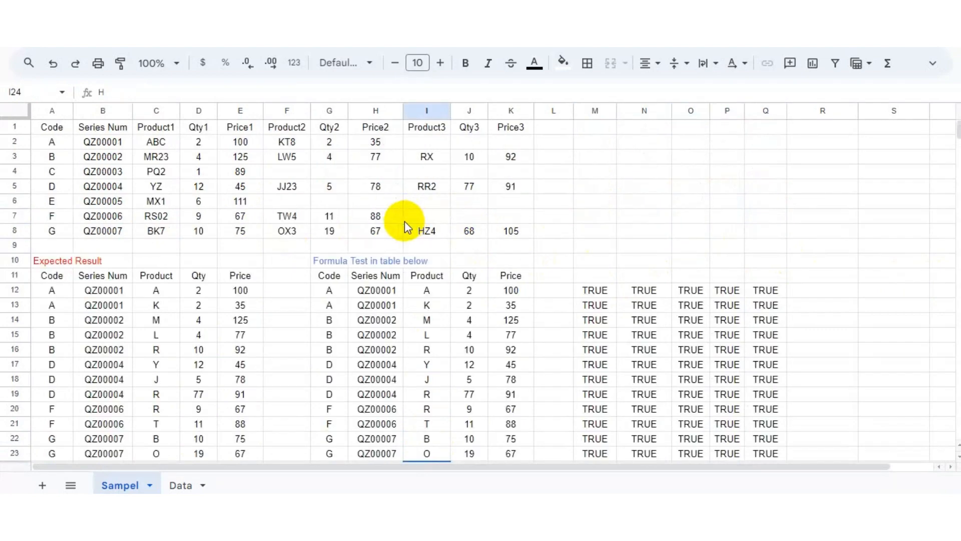
Copy the QUERY formula from G12 on the Sampel sheet and paste it into M2 on the Data sheet.
left_click(168, 155)
left_click(332, 294)
double_click(333, 294)
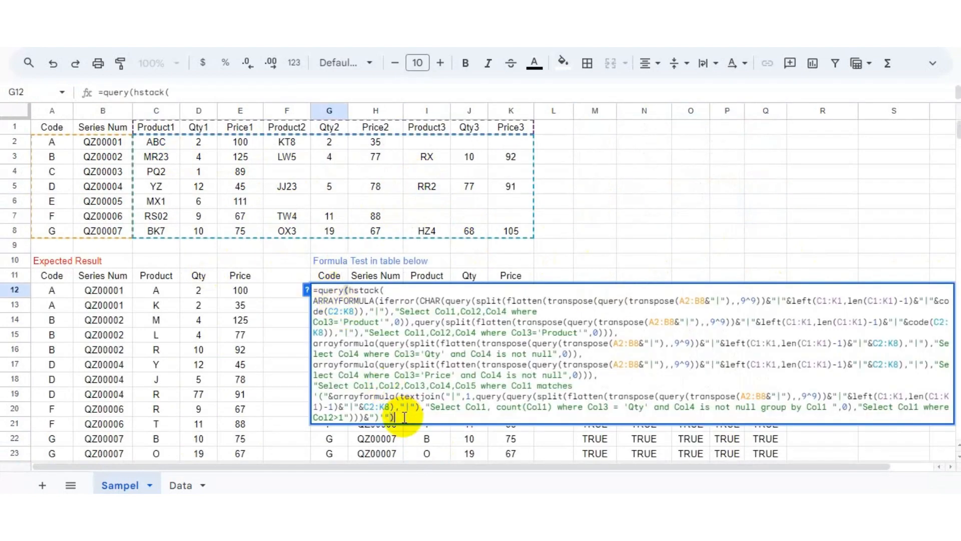
left_click_drag(404, 417, 320, 291)
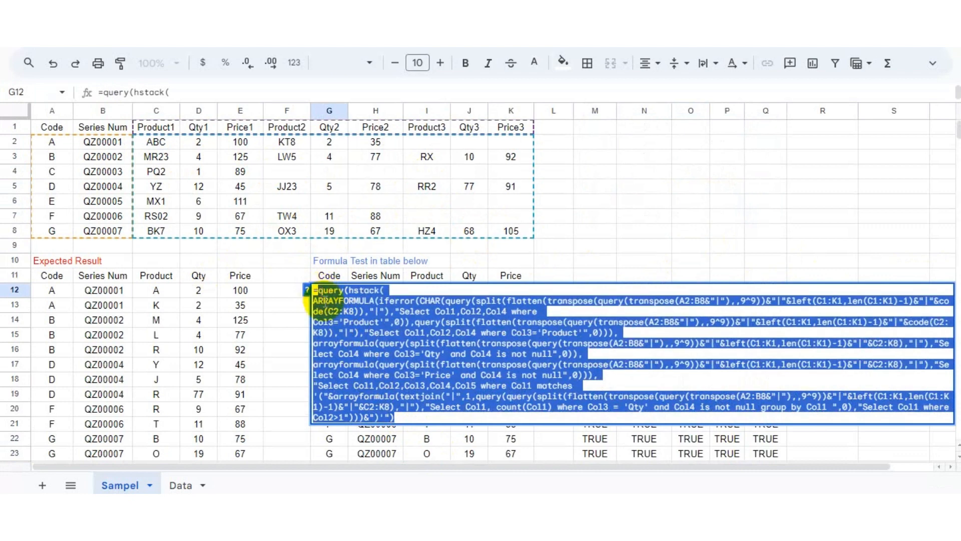
left_click(620, 201)
left_click(180, 483)
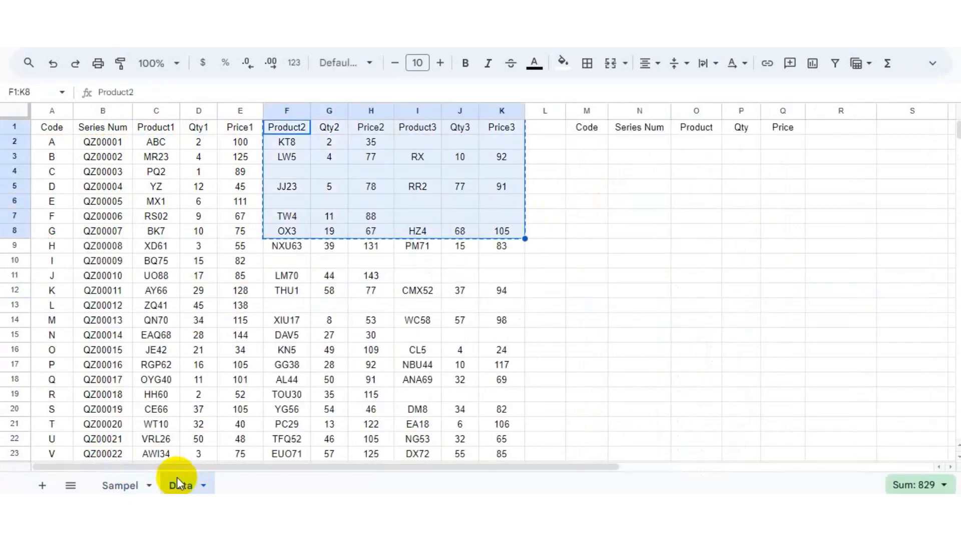
left_click(377, 202)
left_click(587, 142)
type("=")
key("ctrl+v")
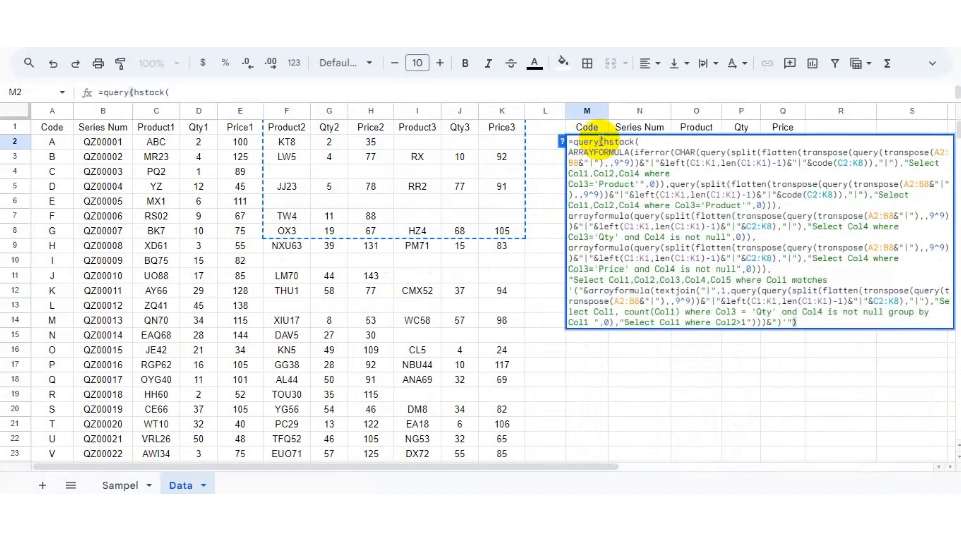
key("Return")
Edit the formula in M2 so every A2:B8 and C2:K8 reference becomes the open-ended ranges A2:B and C2:K.
left_click(588, 141)
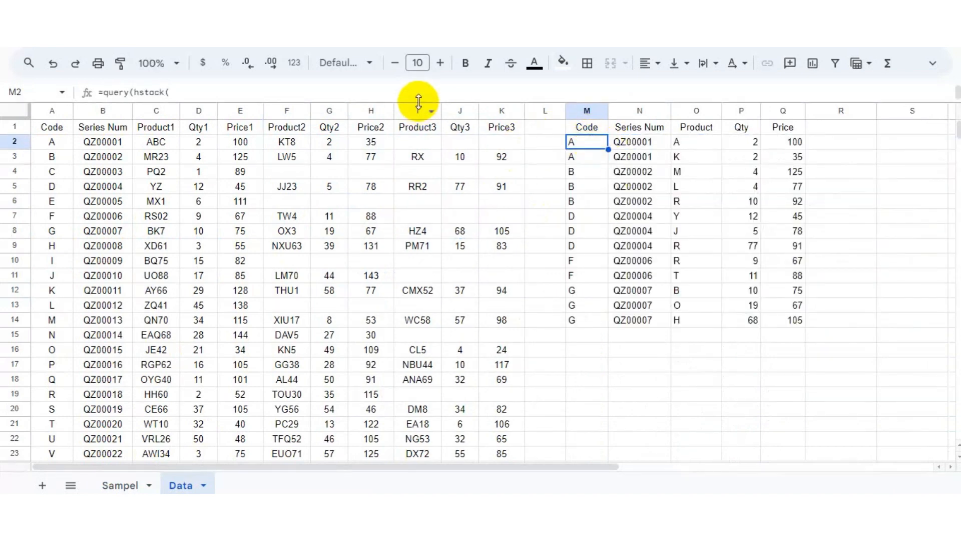
left_click_drag(423, 99, 422, 232)
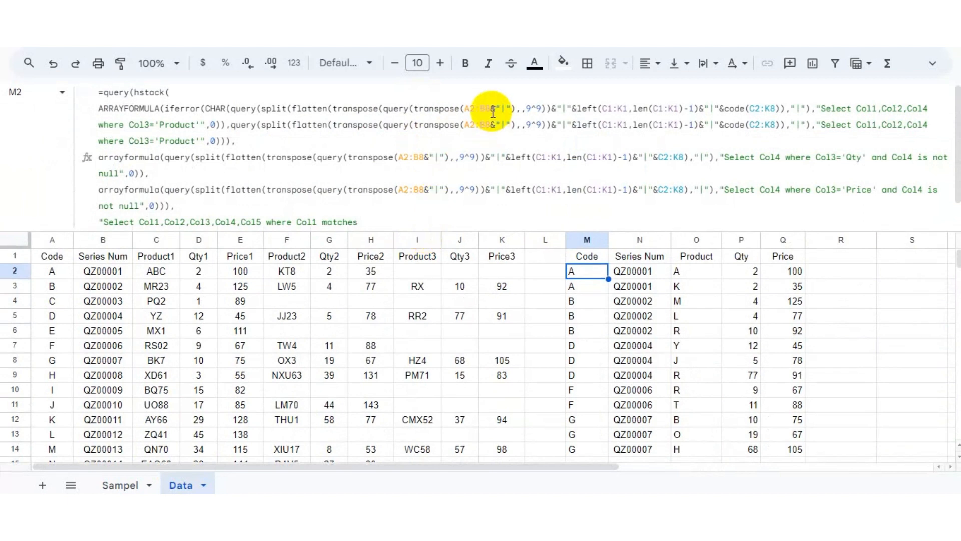
left_click_drag(491, 228, 491, 279)
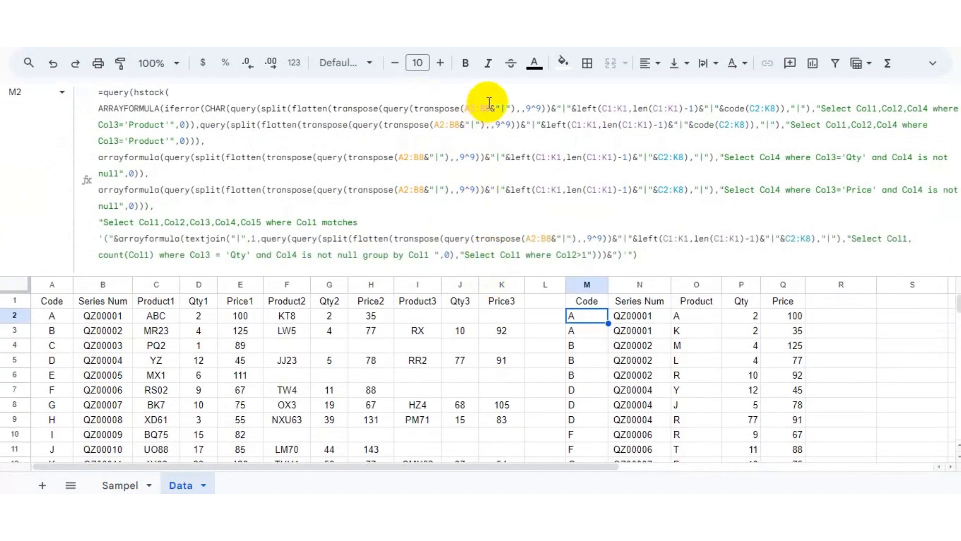
left_click(490, 108)
key("BackSpace")
left_click(765, 107)
key("BackSpace")
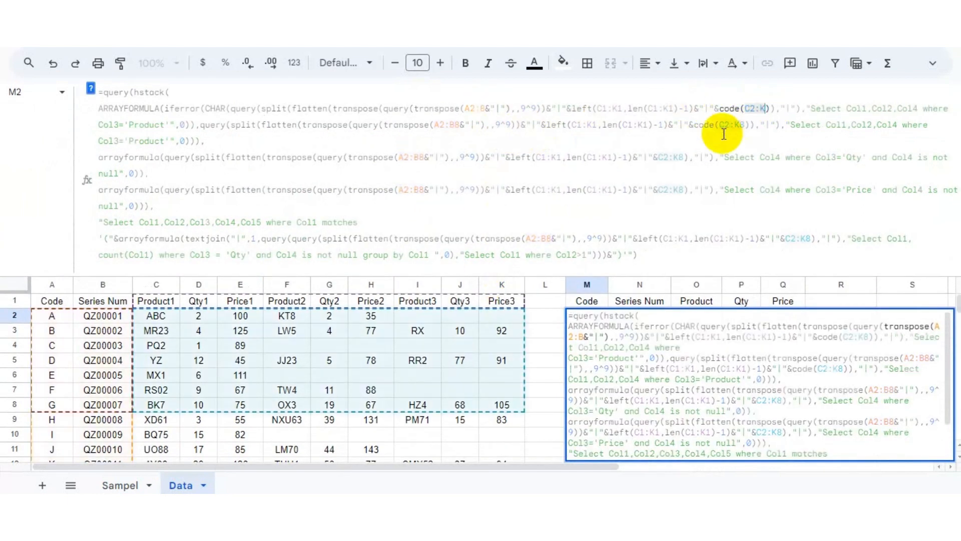
left_click(461, 125)
key("BackSpace")
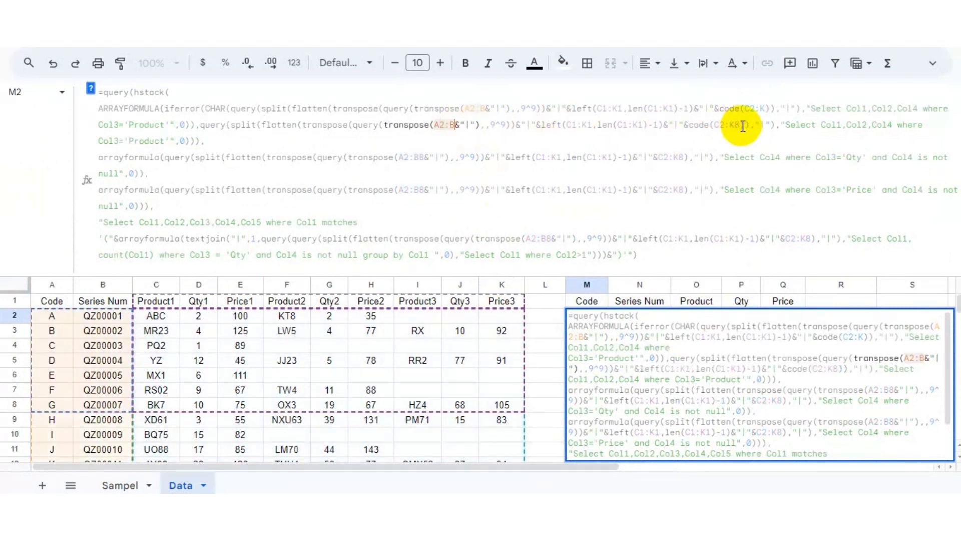
left_click(742, 126)
key("BackSpace")
left_click(681, 158)
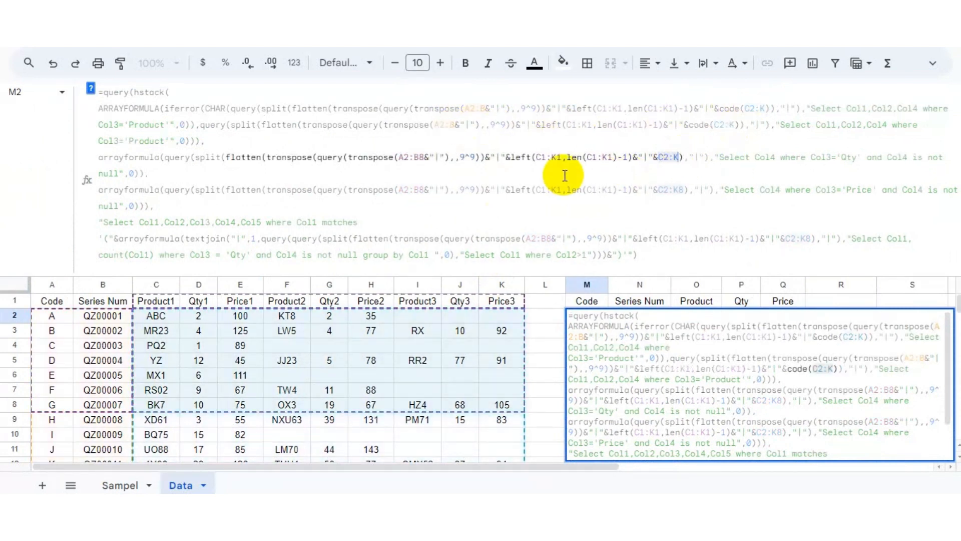
key("BackSpace")
left_click(426, 158)
key("BackSpace")
left_click(424, 190)
key("BackSpace")
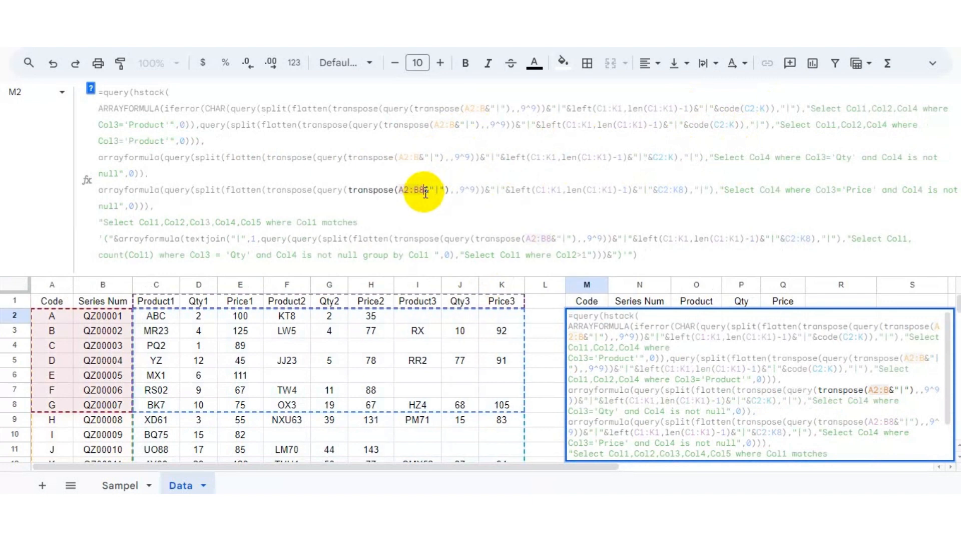
left_click(680, 190)
key("BackSpace")
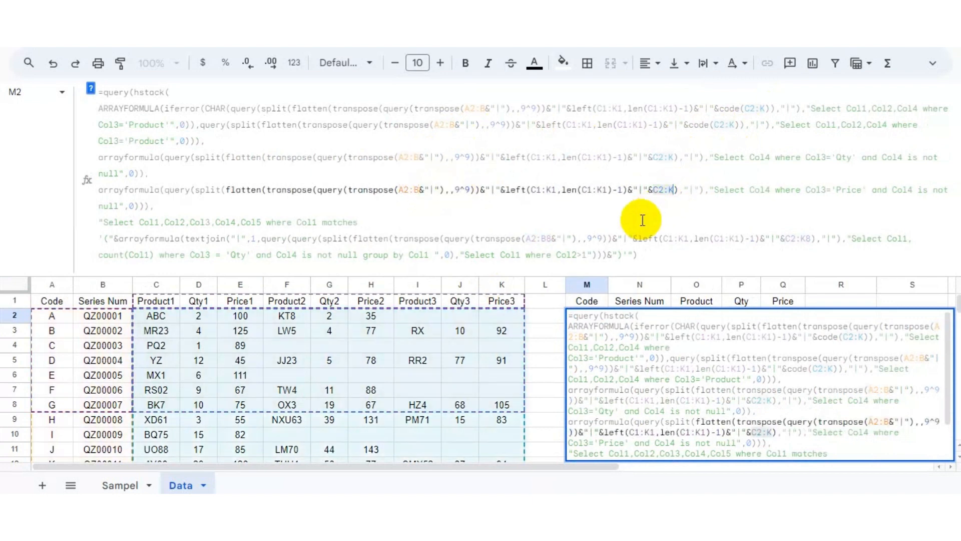
left_click(546, 238)
key("BackSpace")
left_click(806, 240)
key("BackSpace")
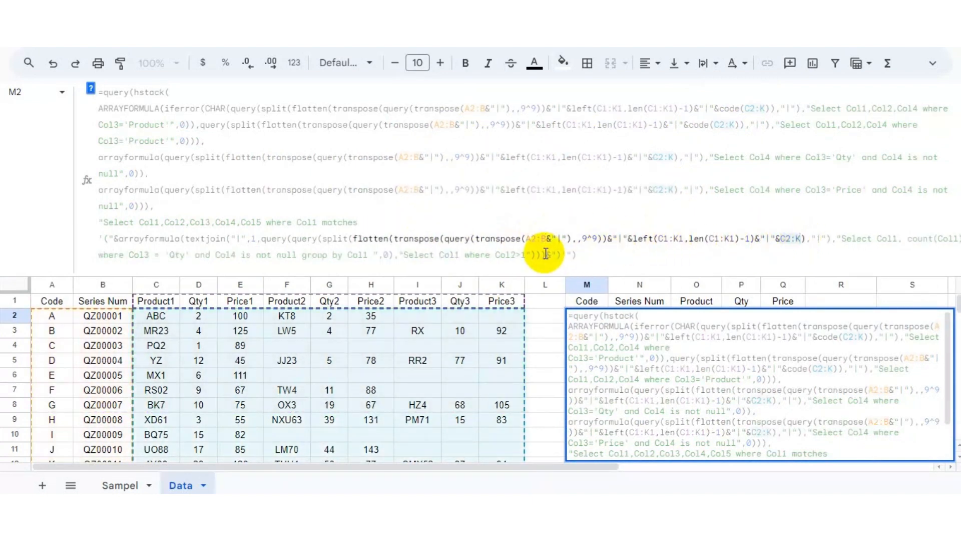
key("Return")
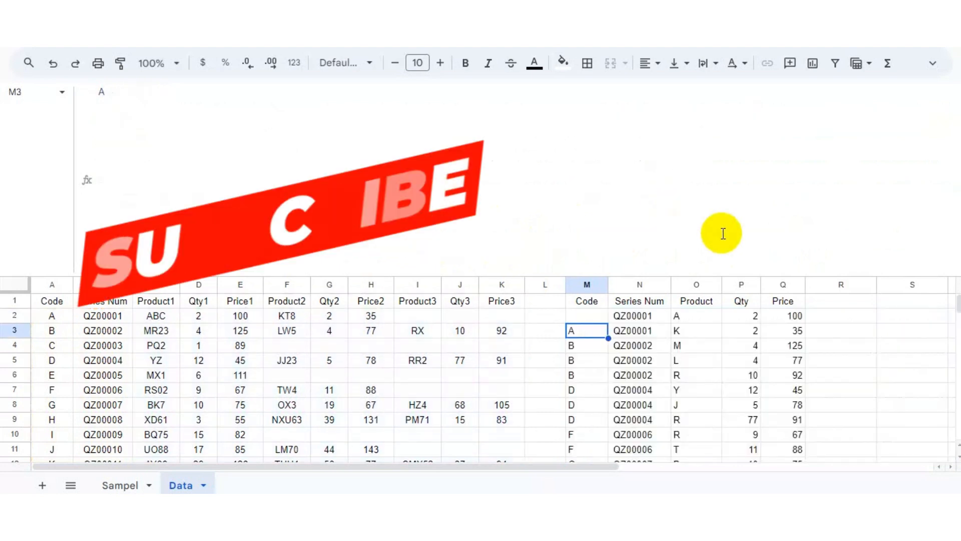
Review the formula results on the Data sheet, scrolling through the rows and comparing them with the source columns.
left_click_drag(704, 274, 676, 110)
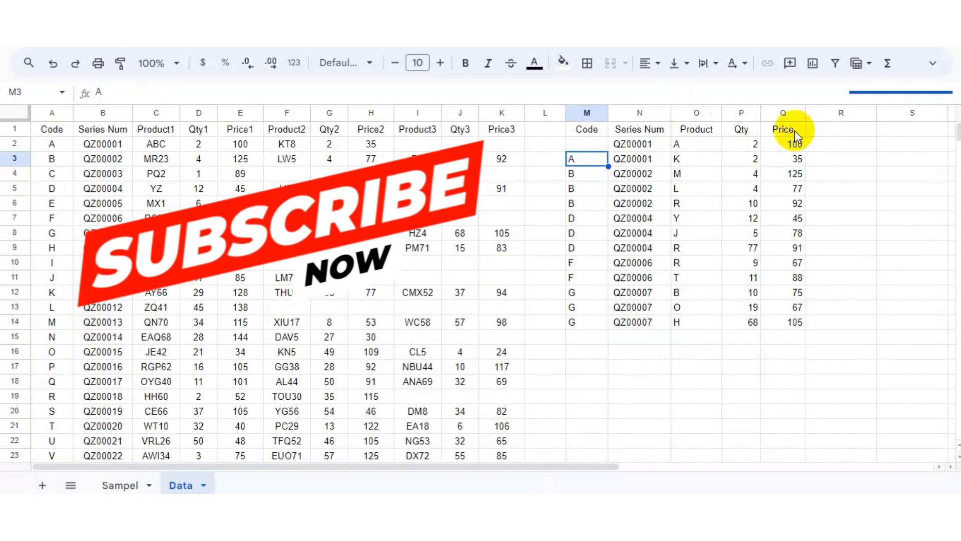
double_click(580, 142)
key("Escape")
scroll(655, 164, "down", 20)
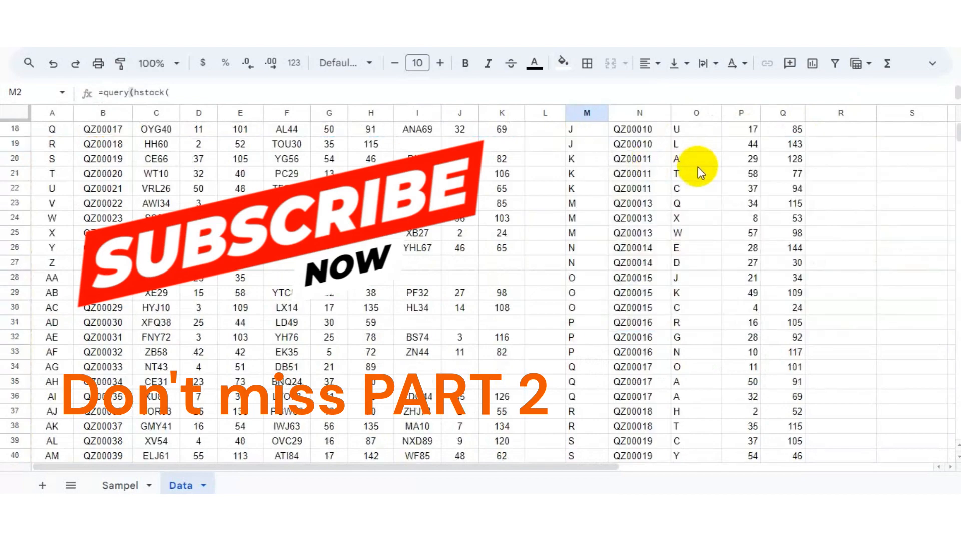
scroll(643, 224, "down", 20)
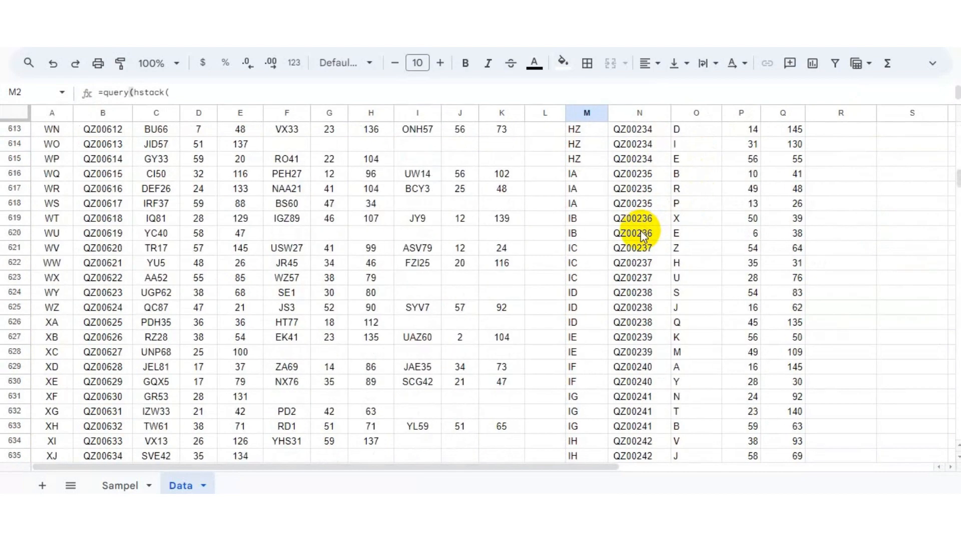
left_click_drag(958, 197, 921, 105)
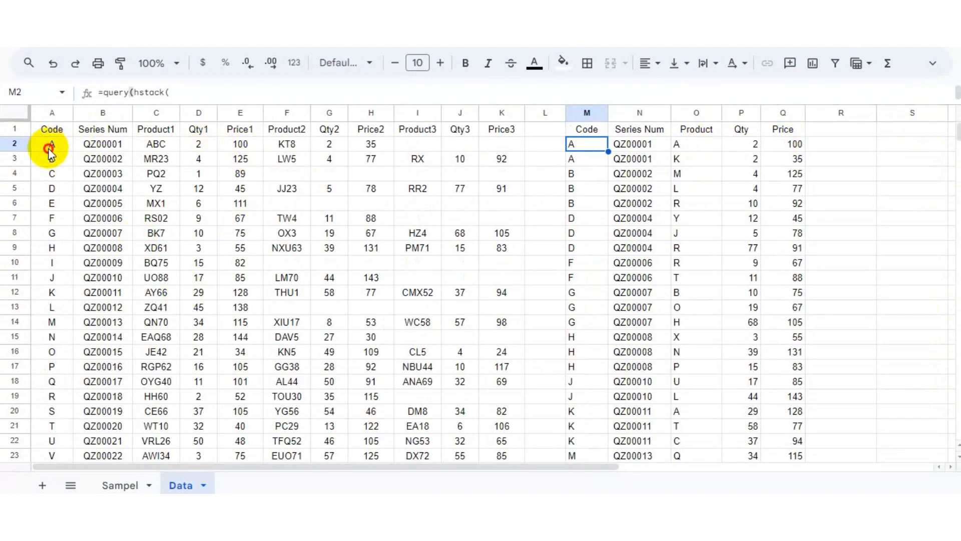
left_click(156, 144)
left_click(460, 143)
left_click(587, 144)
left_click(680, 145)
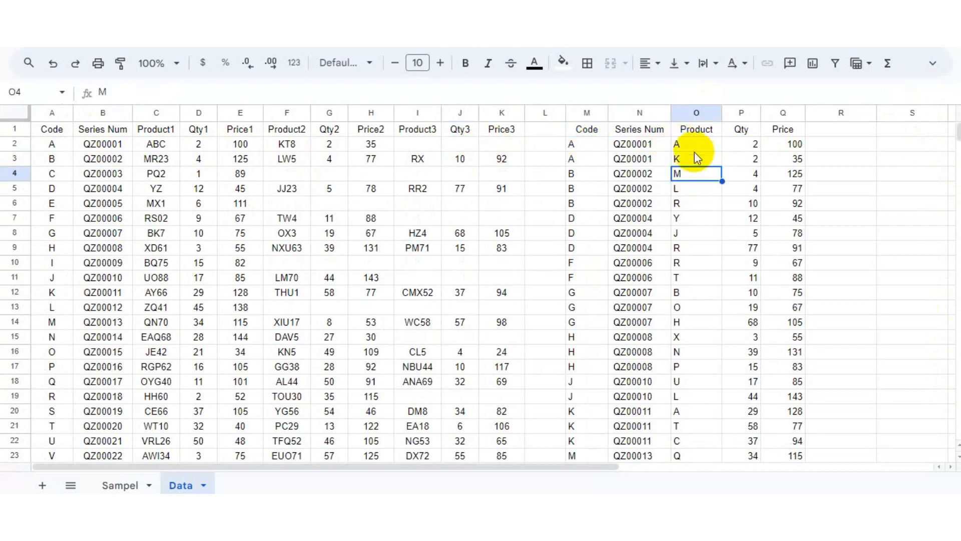
Delete the TRUE check columns M to Q beside the formula test table on the Sampel sheet.
left_click(122, 486)
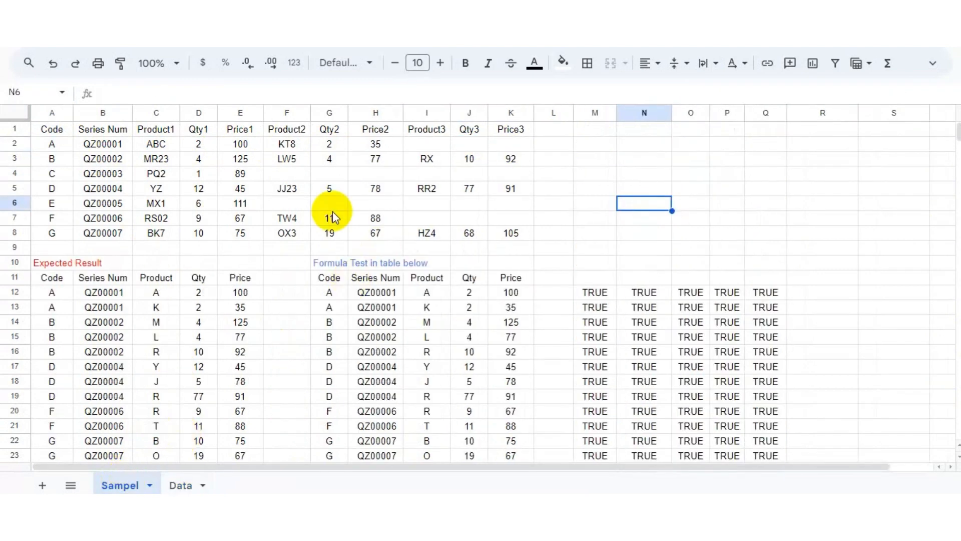
left_click_drag(595, 293, 757, 431)
key("Delete")
left_click(318, 297)
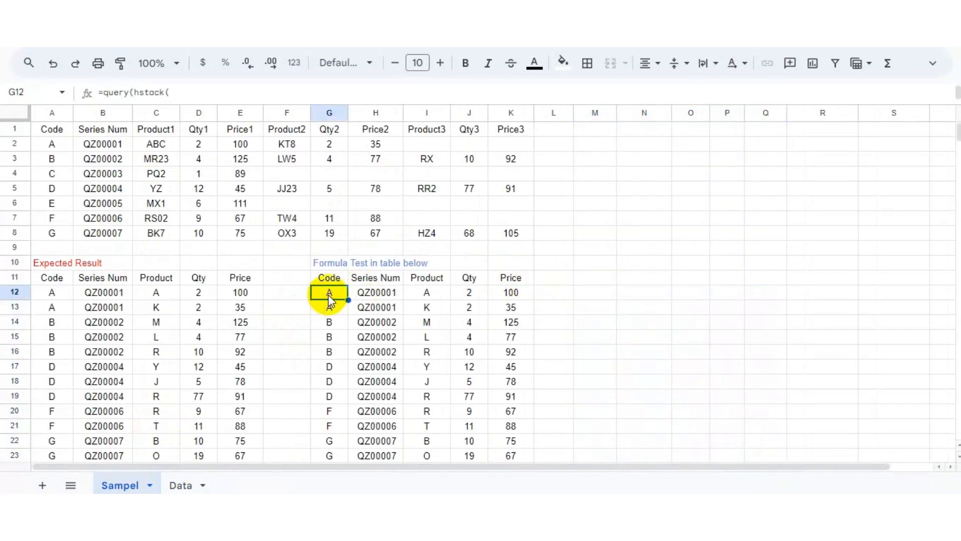